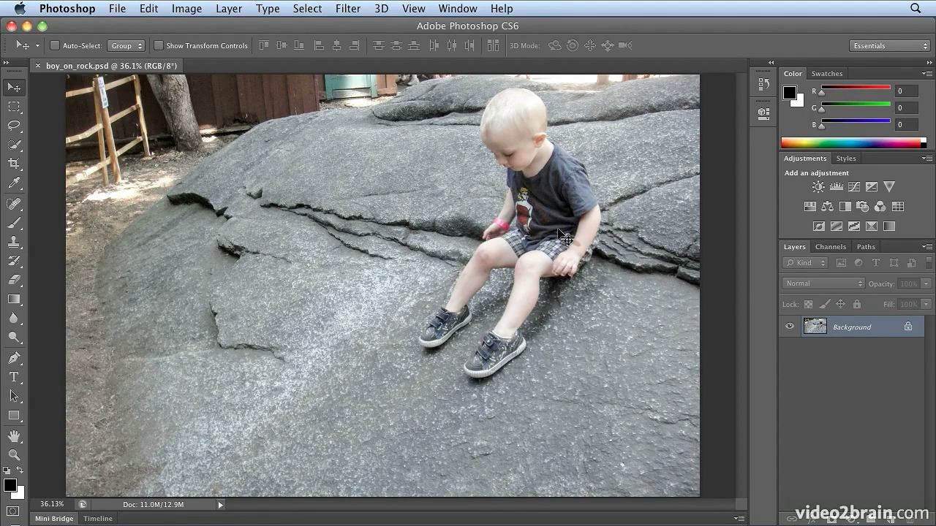
Step: Open the Select menu to start isolating the boy on the rock in boy_on_rock.psd
left_click(315, 6)
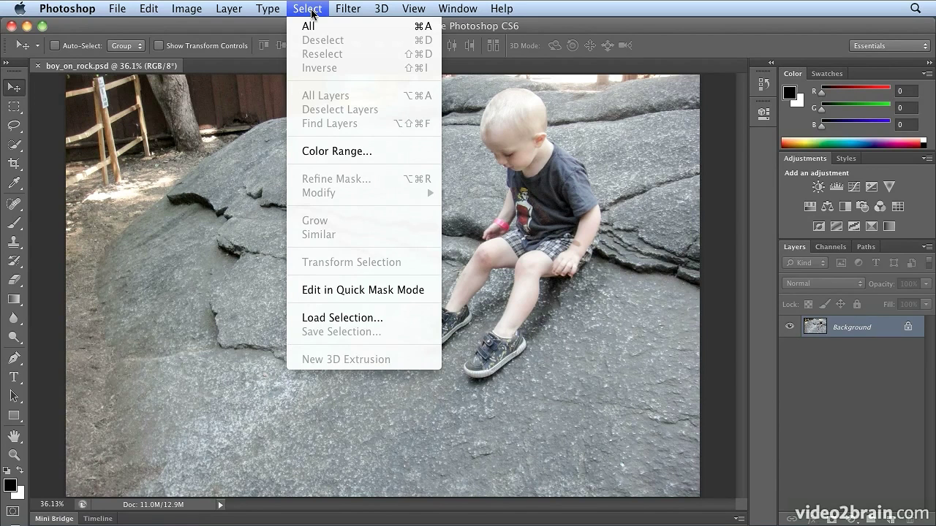
Step: Load the saved 'boy' channel as a selection around the toddler and his shadow
left_click(345, 323)
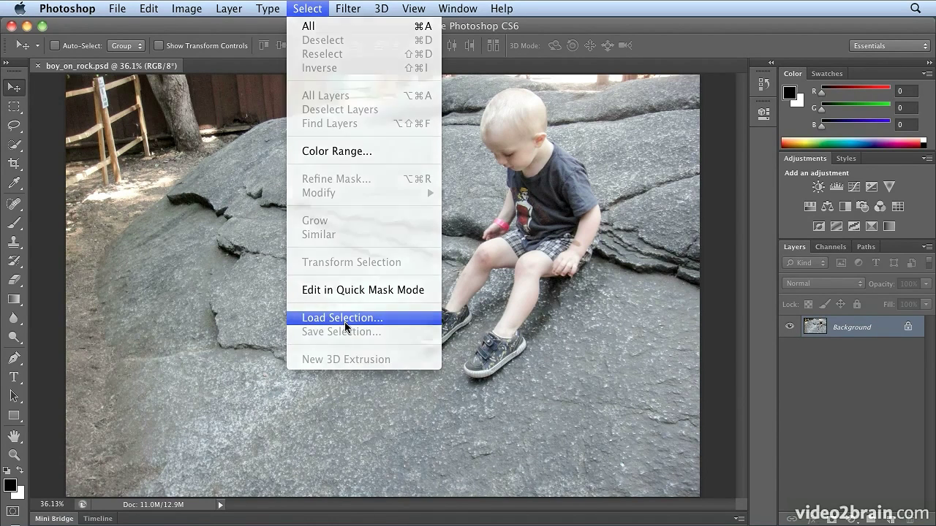
left_click(460, 216)
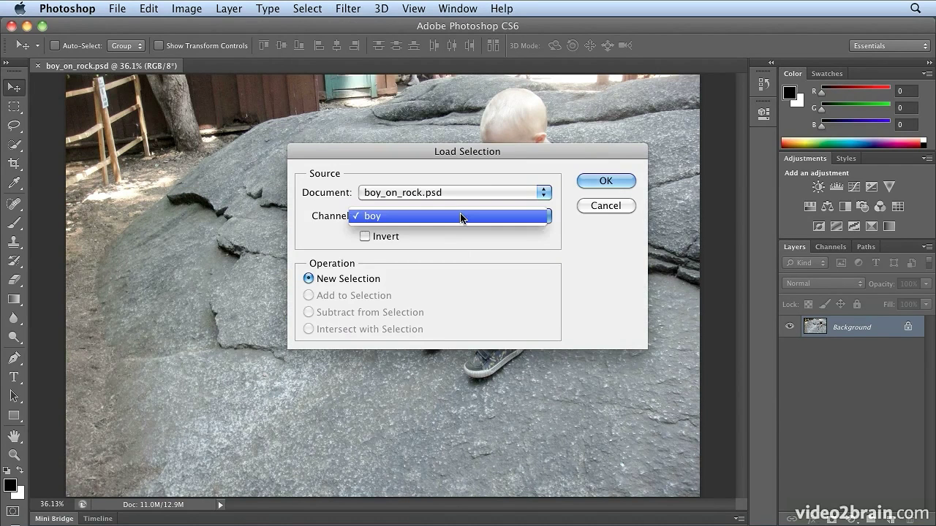
left_click(462, 218)
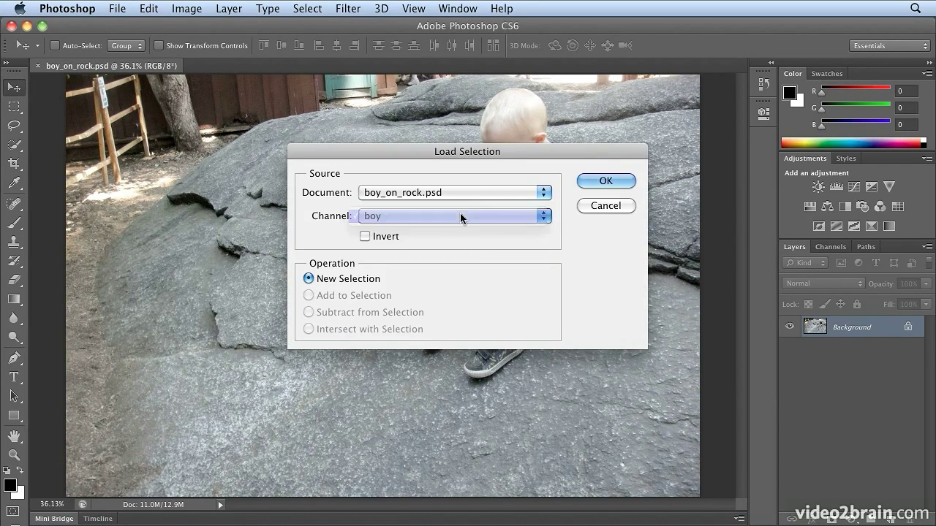
left_click(617, 179)
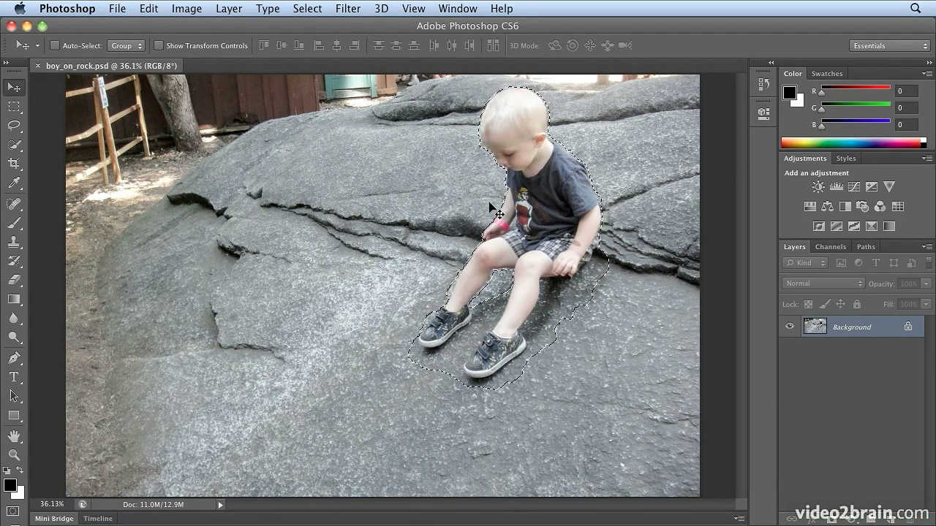
Step: Fill the boy selection using Content-Aware, leaving seamless rock texture
left_click(149, 7)
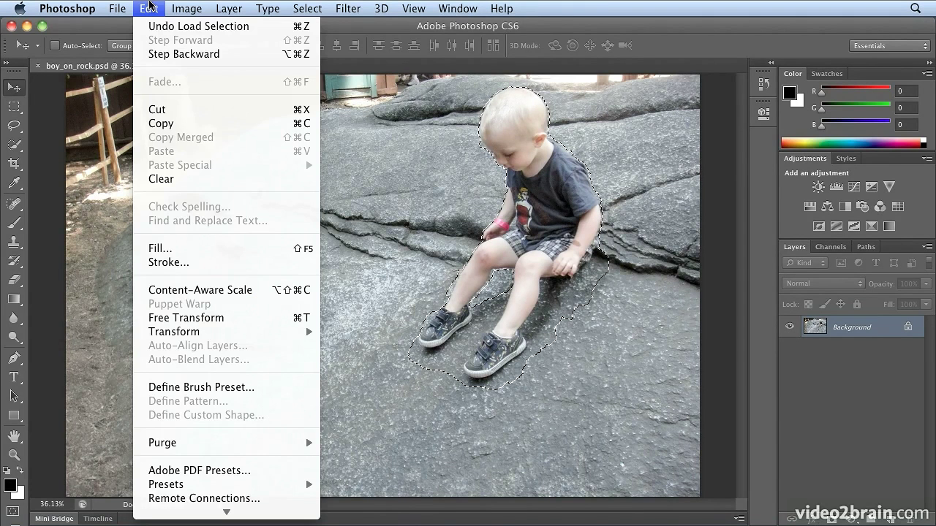
left_click(205, 251)
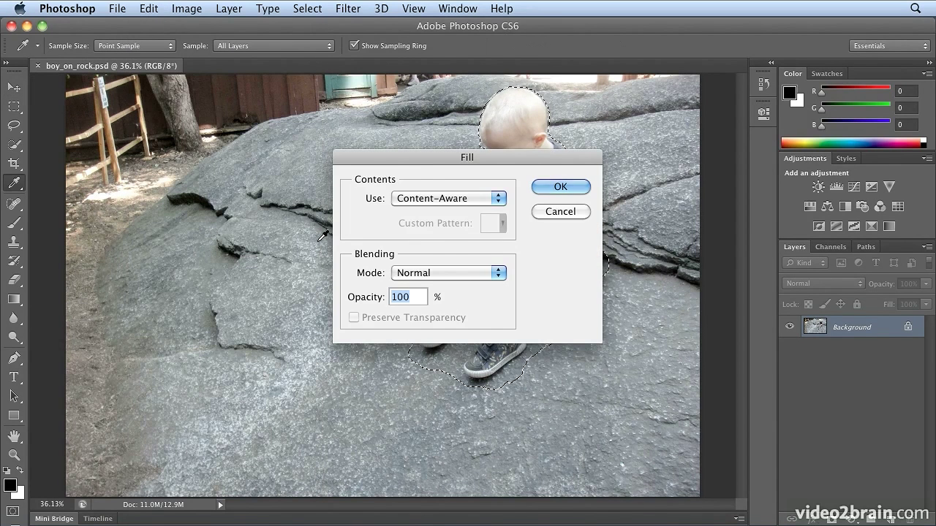
left_click(469, 198)
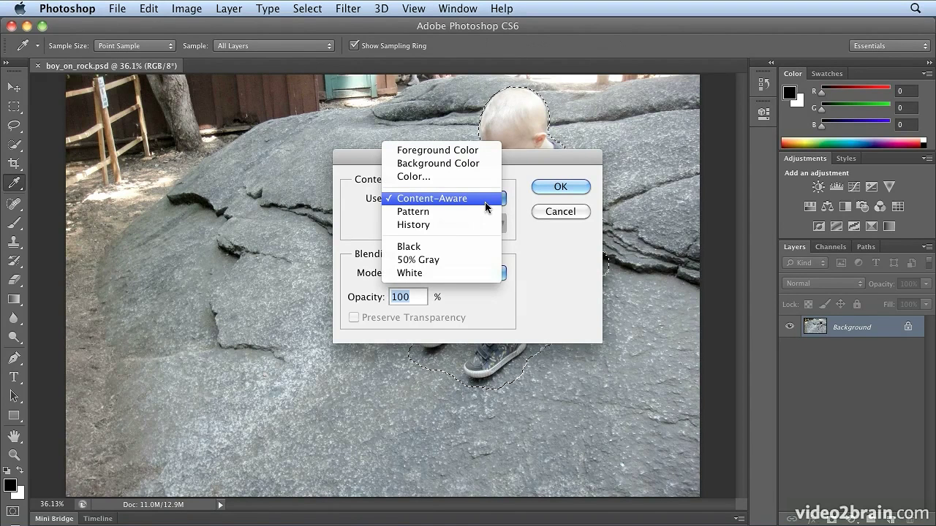
left_click(485, 203)
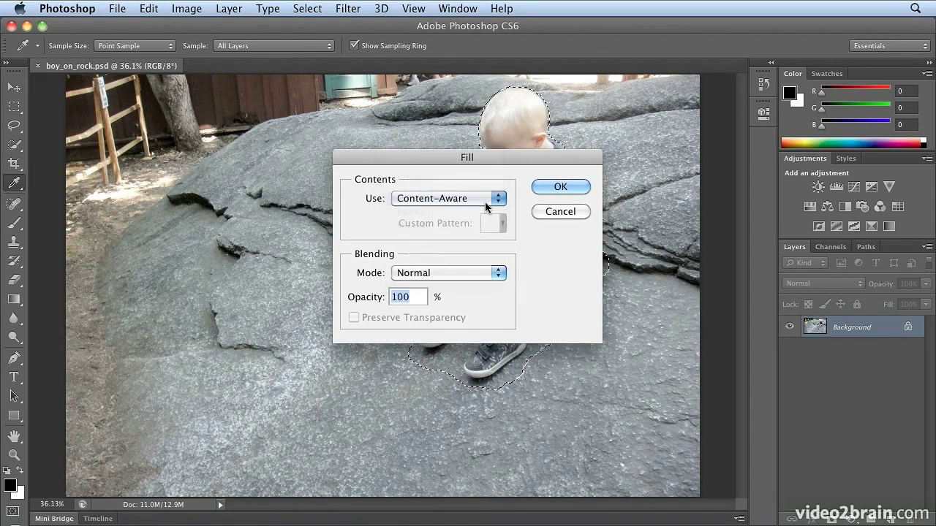
left_click(580, 189)
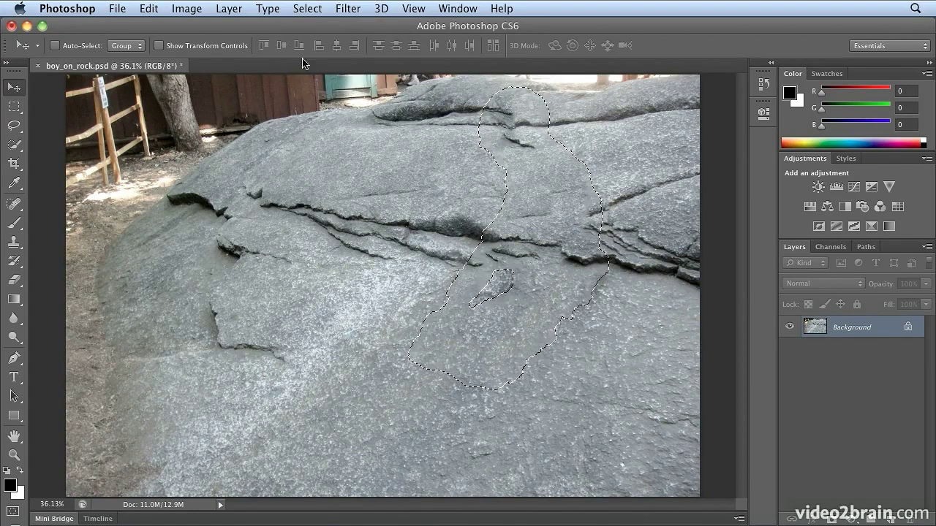
Step: Deselect to clear the outline around the filled rock area
left_click(296, 9)
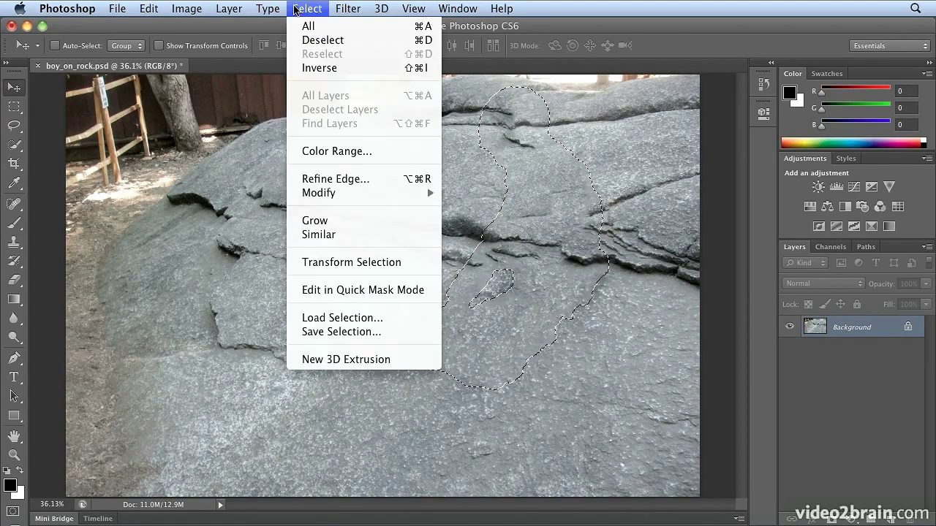
left_click(319, 40)
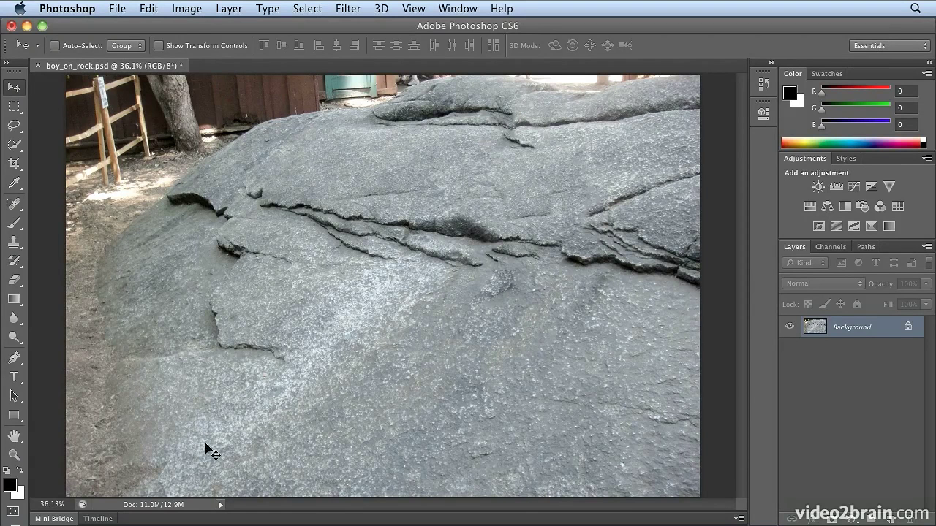
Step: Open baby_wings_01.psd from Mini Bridge and fit it on screen
left_click(55, 519)
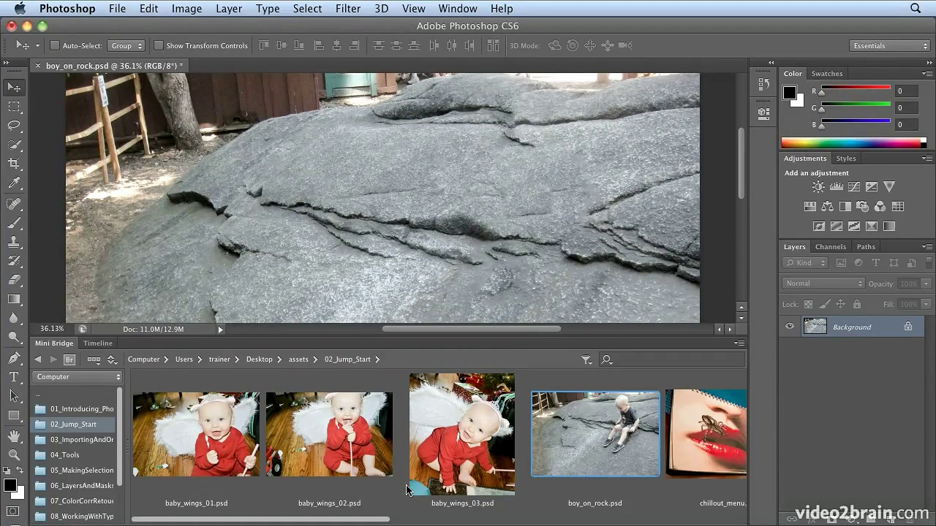
double_click(249, 465)
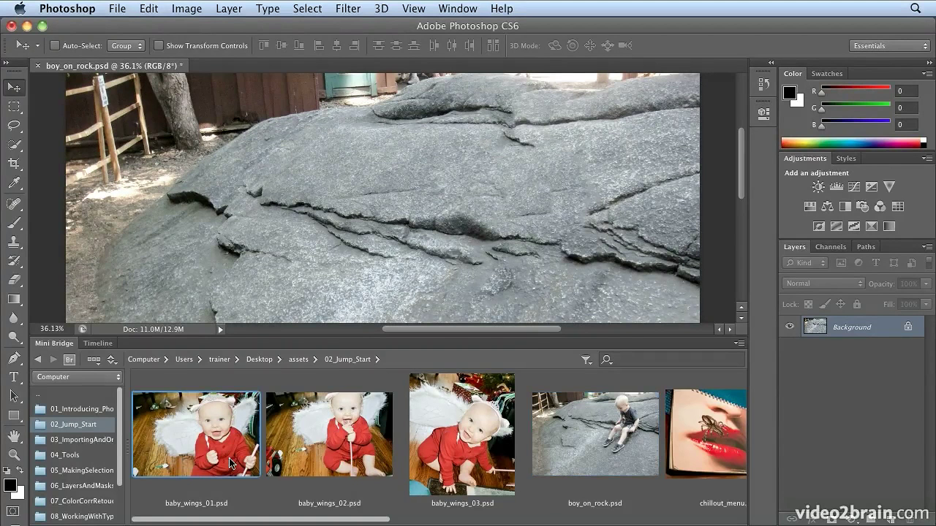
double_click(66, 343)
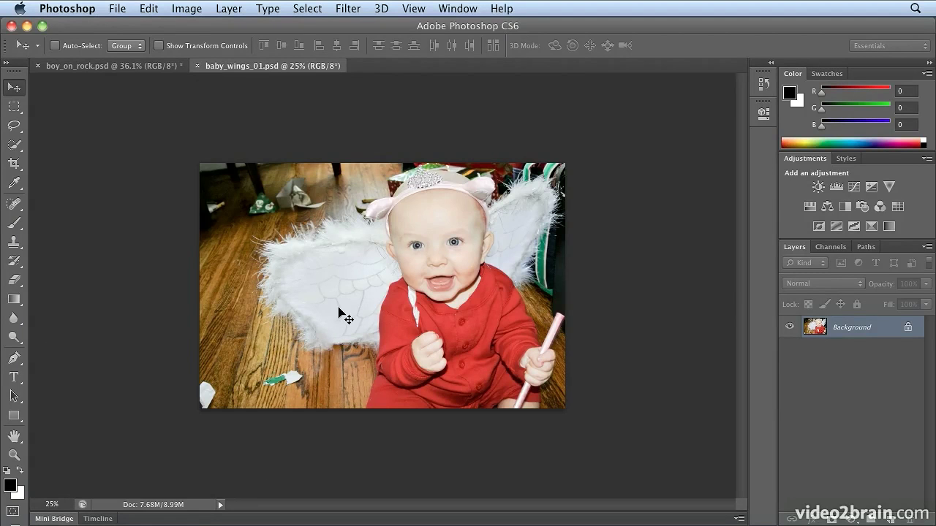
left_click(407, 7)
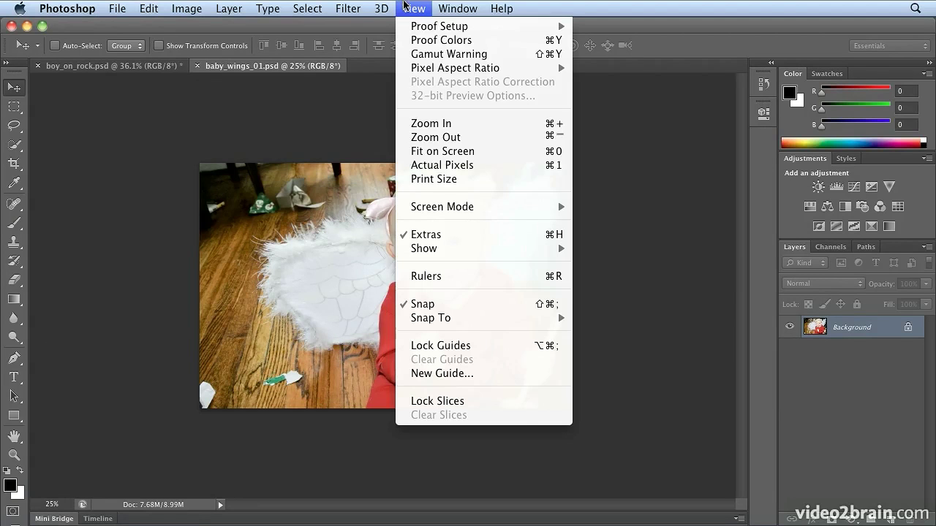
left_click(447, 154)
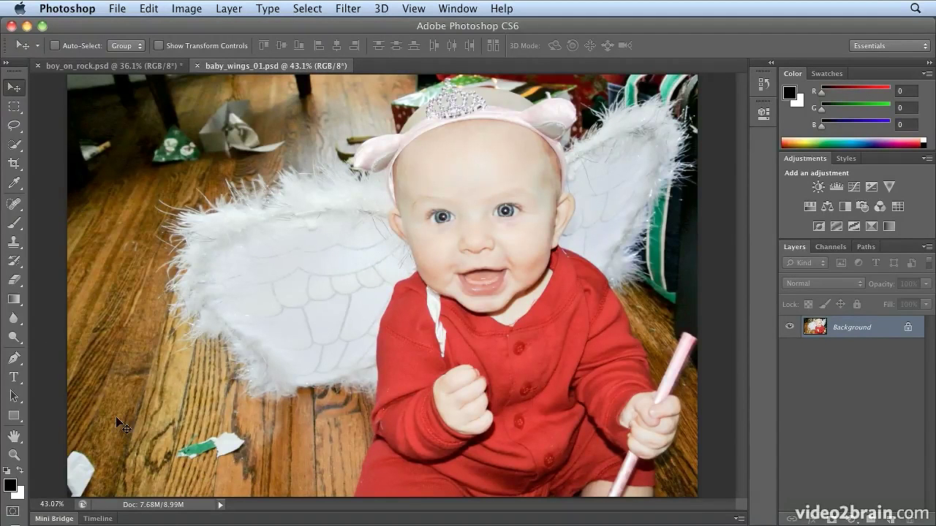
Step: Load the saved 'paper' channel as a new selection around the wrapping-paper scraps
left_click(308, 9)
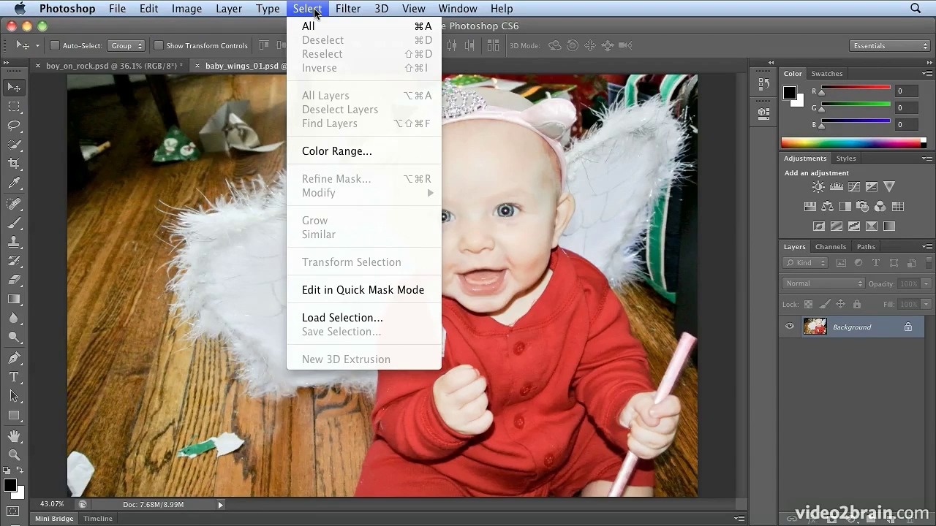
left_click(352, 317)
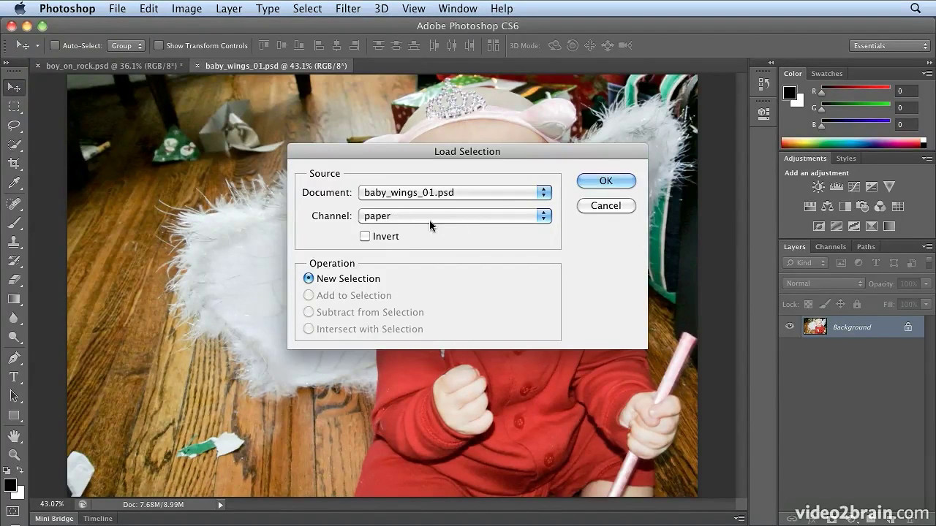
left_click(593, 182)
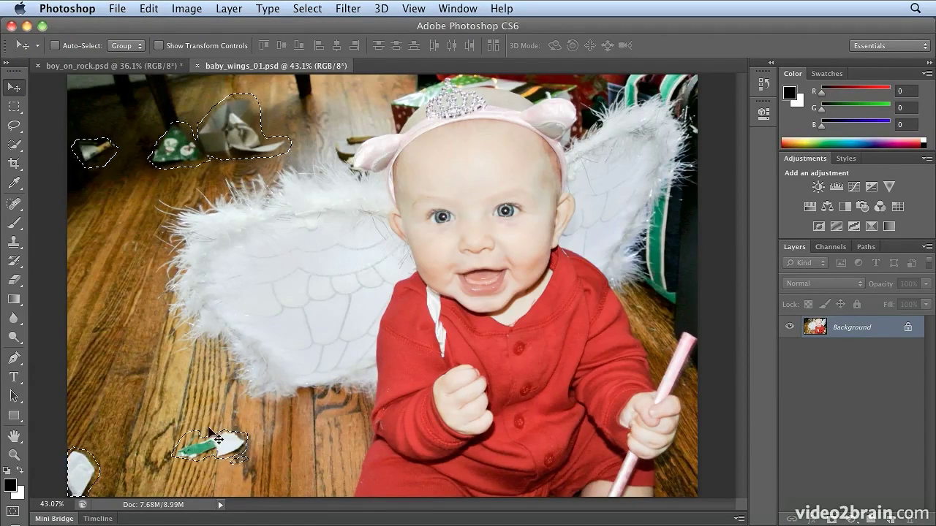
Step: Content-Aware fill the paper scraps with surrounding floor planks, then deselect
left_click(149, 8)
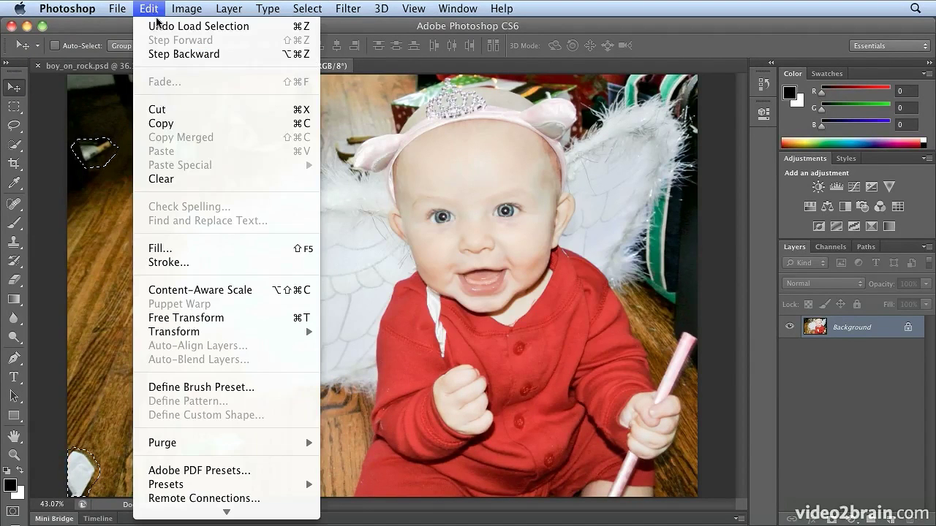
left_click(209, 247)
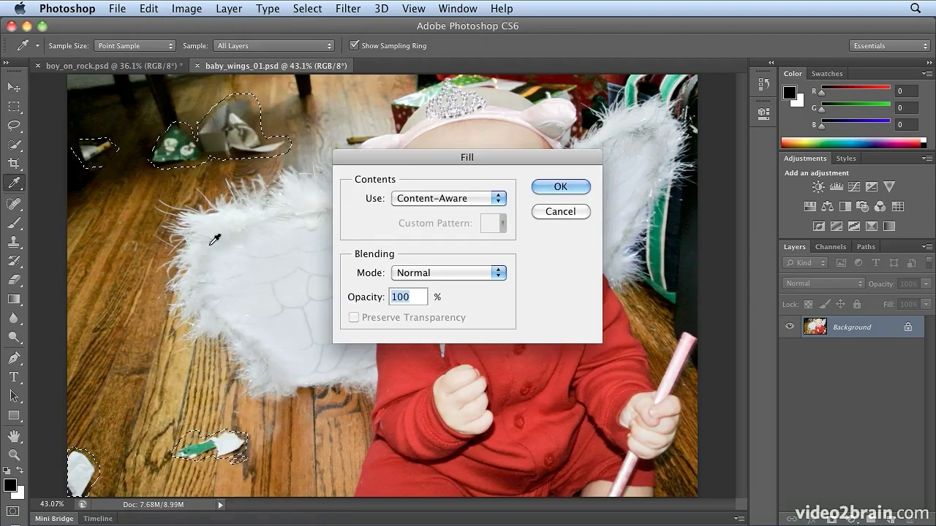
left_click(576, 189)
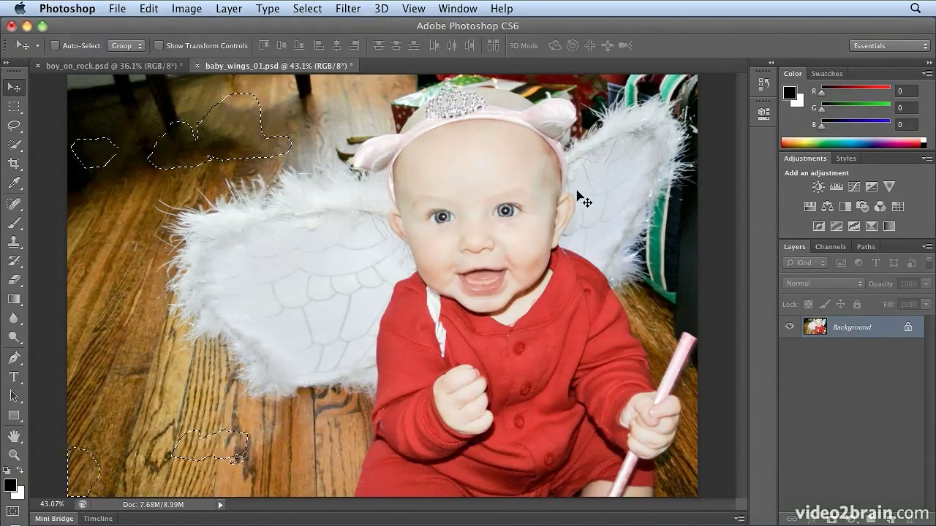
left_click(319, 6)
left_click(323, 40)
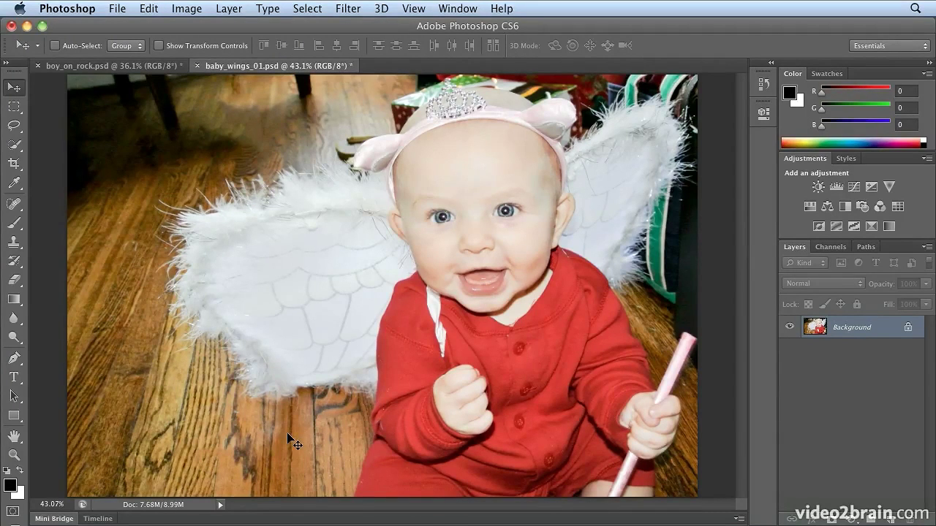
Step: Open tower_graz.jpg from the 02_Jump_Start folder via Mini Bridge and fit it on screen
left_click(62, 519)
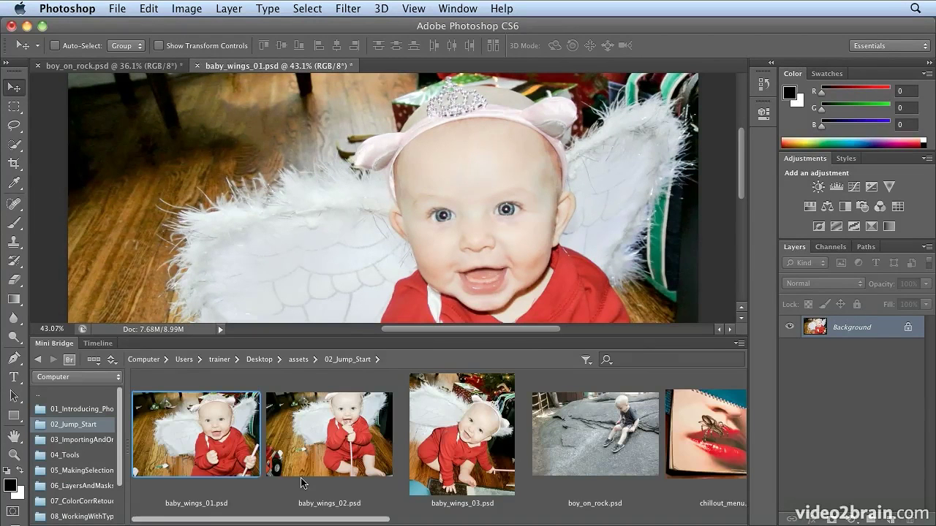
left_click_drag(320, 521, 708, 521)
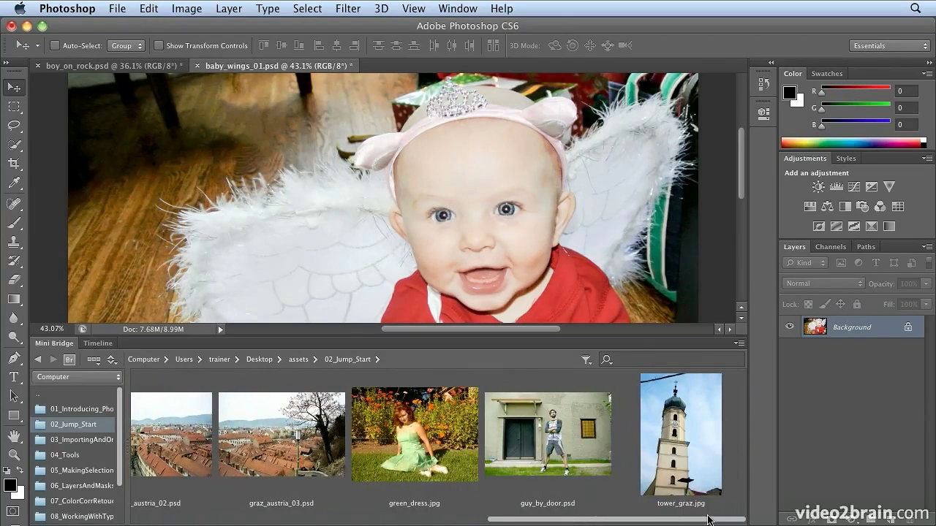
double_click(696, 473)
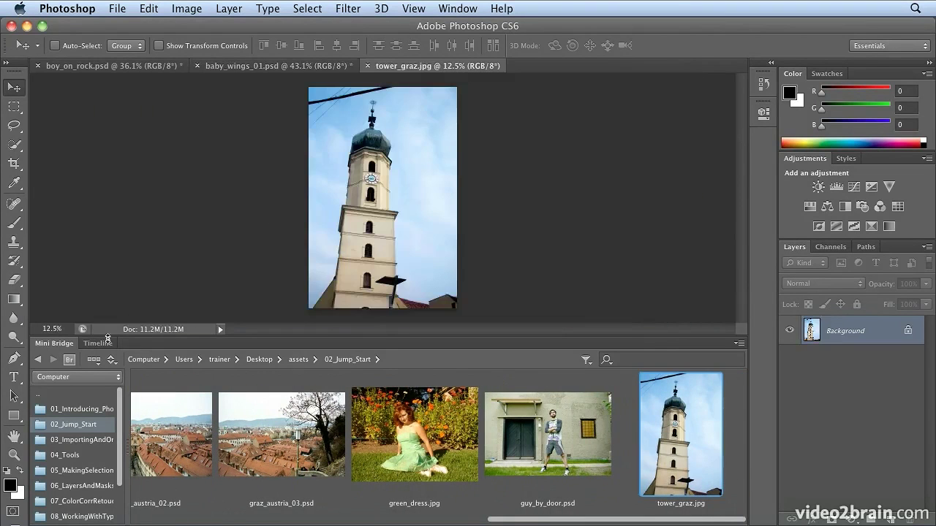
double_click(69, 344)
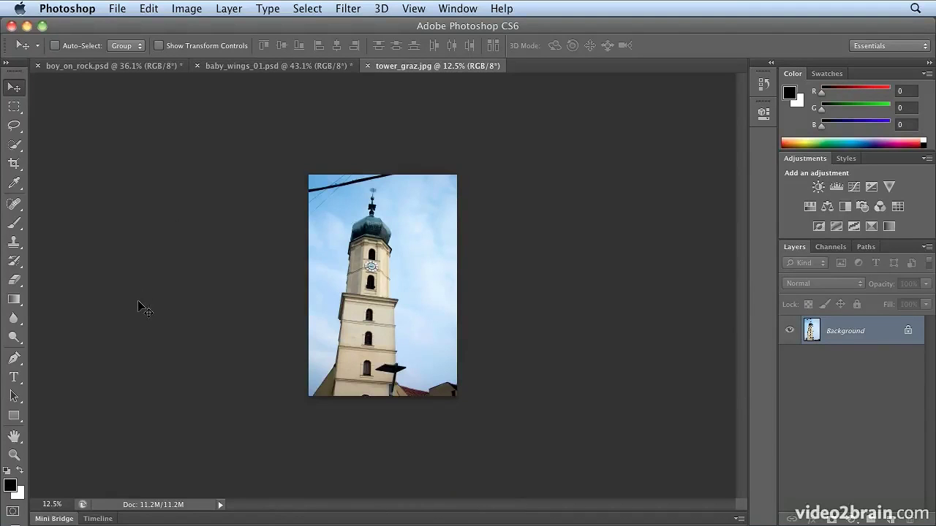
key("super+0")
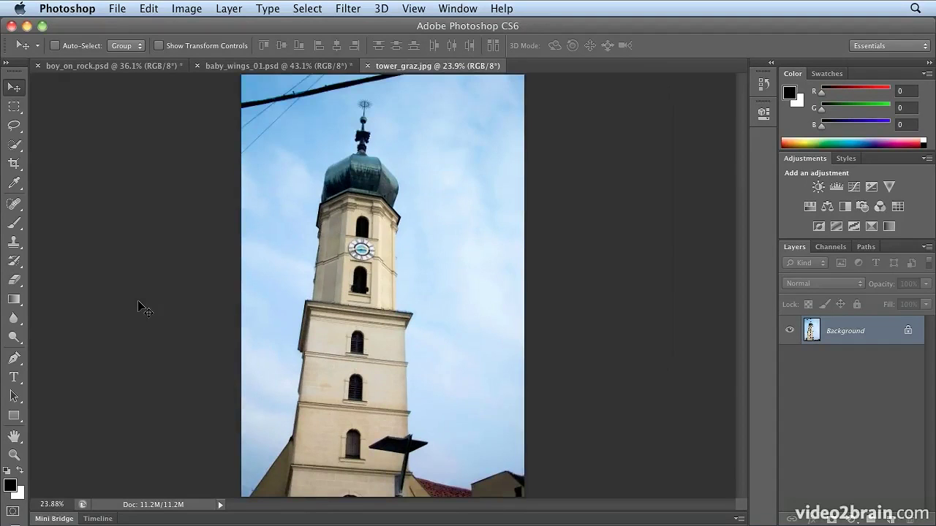
Step: Lasso the overhead power lines in the upper-left sky above the tower
left_click(14, 126)
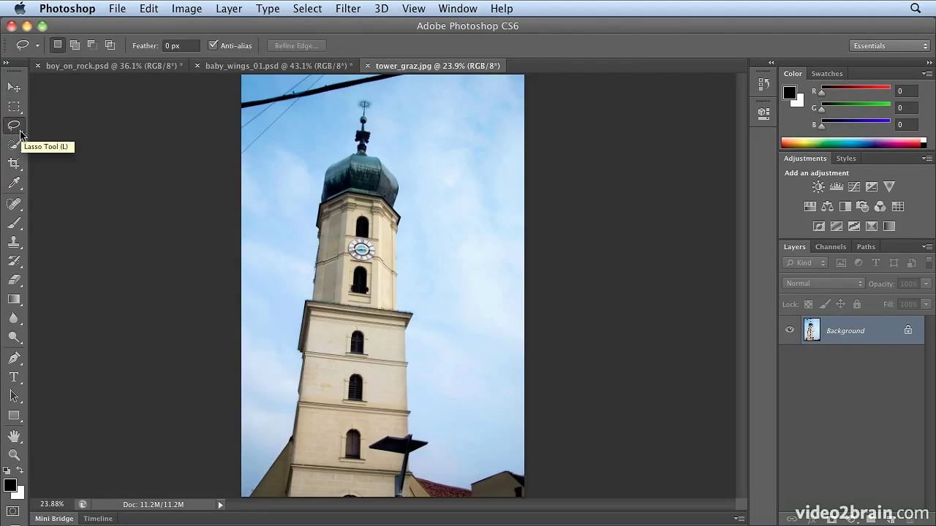
mouse_move(220, 90)
left_mouse_down()
mouse_move(230, 171)
mouse_move(244, 191)
mouse_move(354, 93)
mouse_move(429, 86)
mouse_move(438, 72)
mouse_move(414, 52)
mouse_move(278, 49)
mouse_move(220, 74)
mouse_move(218, 179)
left_mouse_up()
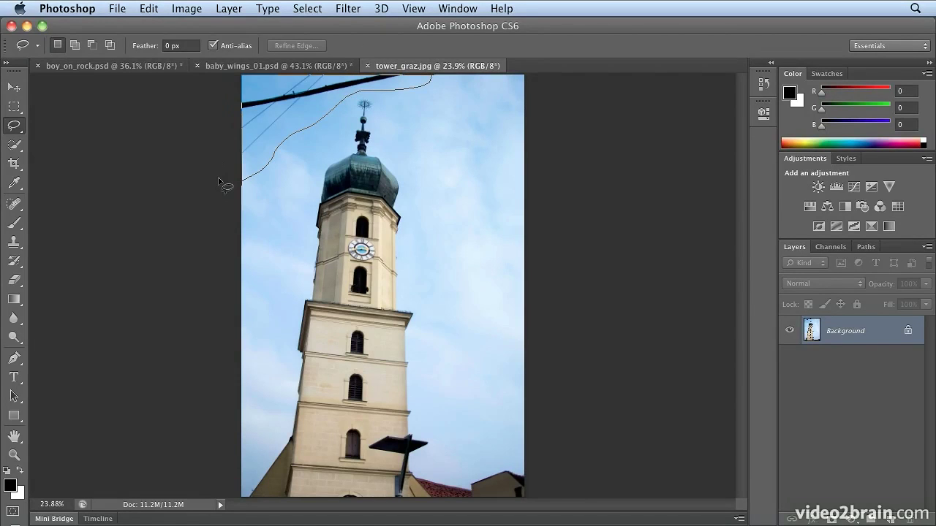
left_click_drag(219, 179, 226, 183)
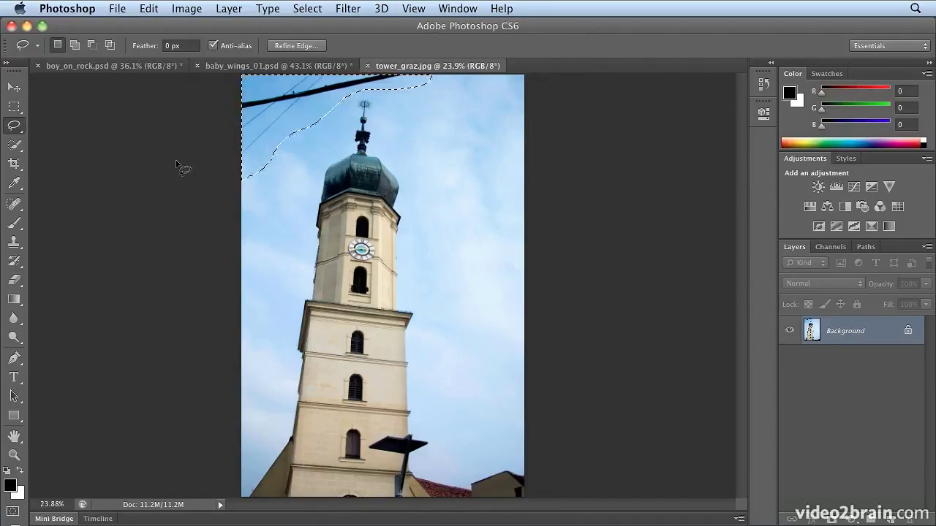
left_click(150, 8)
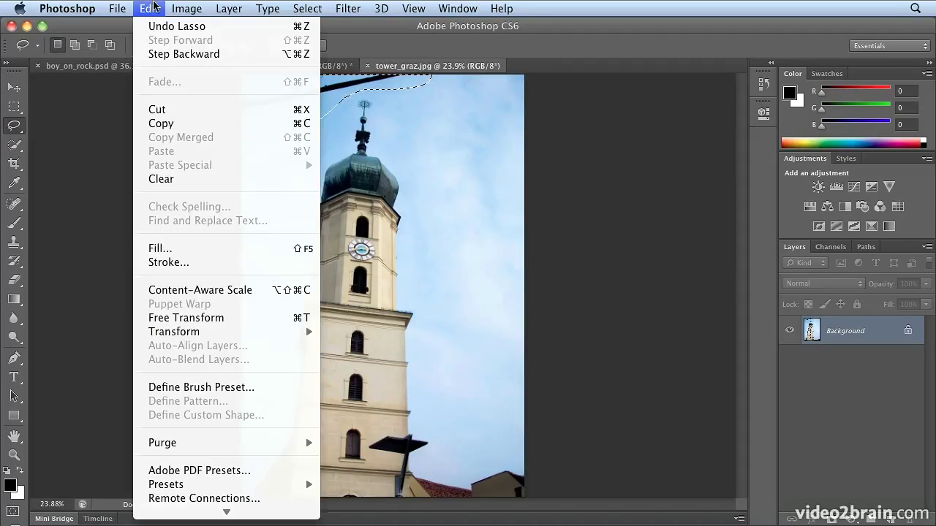
Step: Content-Aware fill the wire area with matching sky, then deselect with Cmd+D
left_click(167, 248)
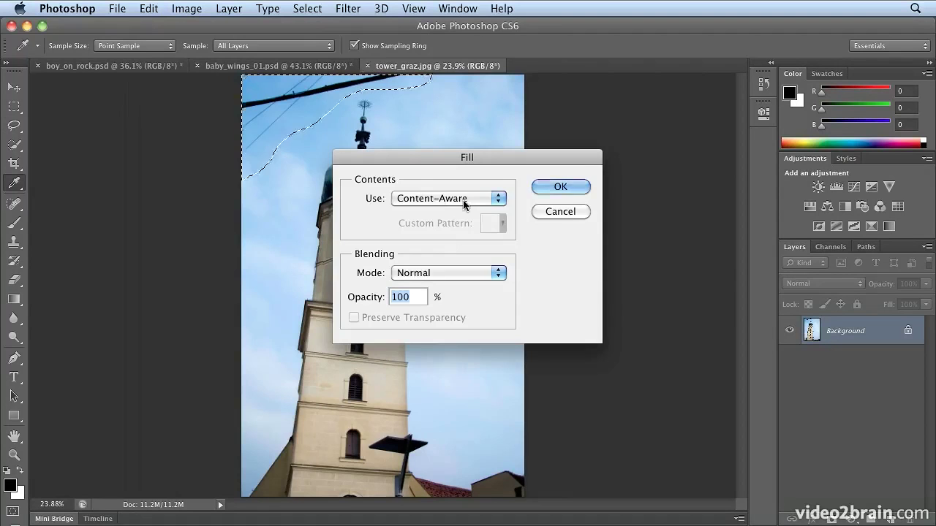
left_click(541, 187)
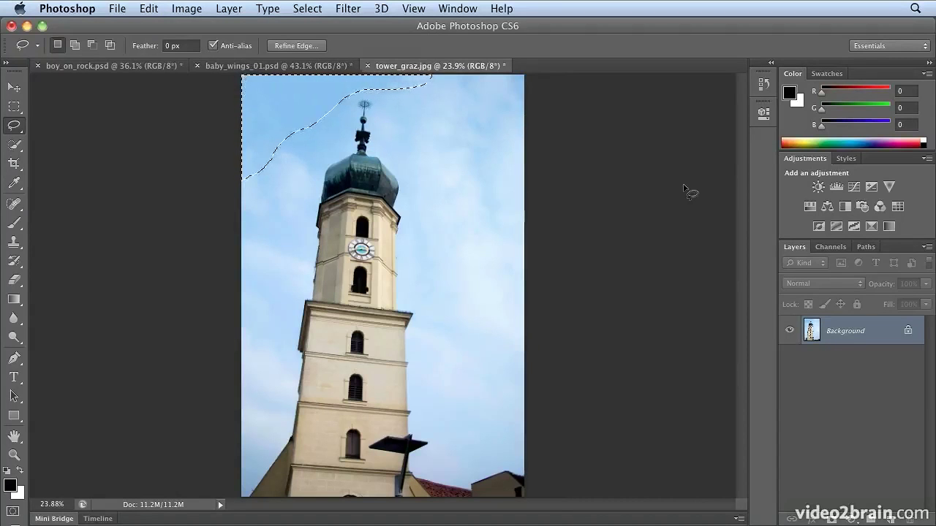
key("super+d")
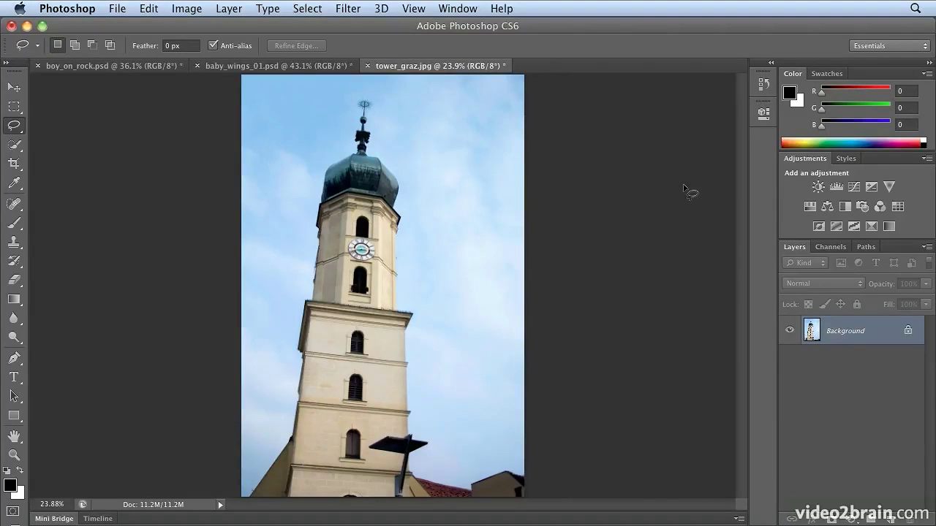